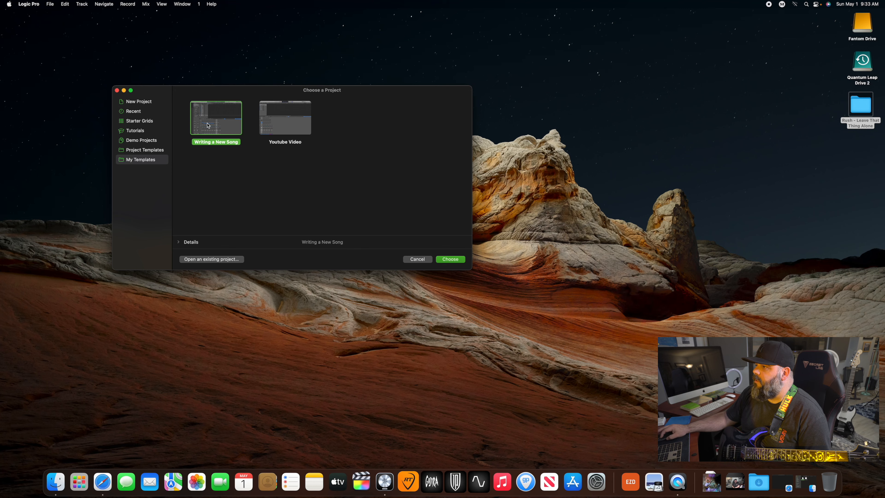
# - Create a project from the Writing a New Song template and import the Rush - Leave That Thing Alone MIDI file with its tempo information
pyautogui.doubleClick(215, 125)
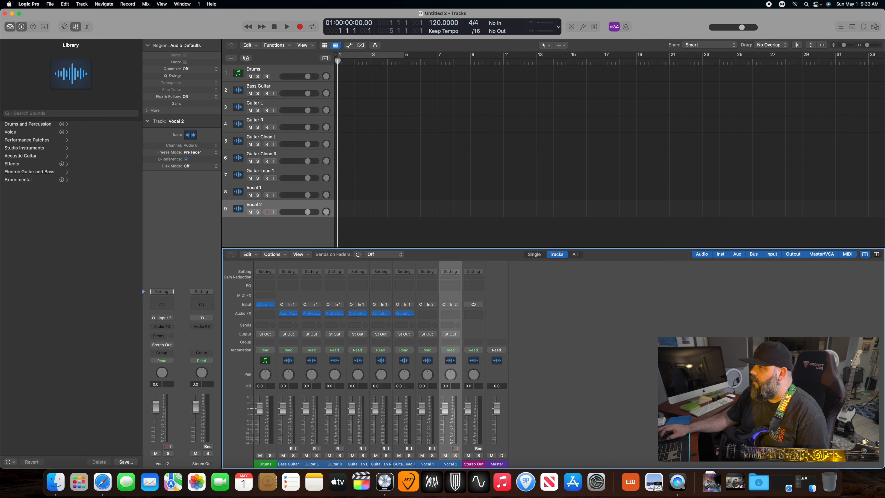
pyautogui.click(49, 4)
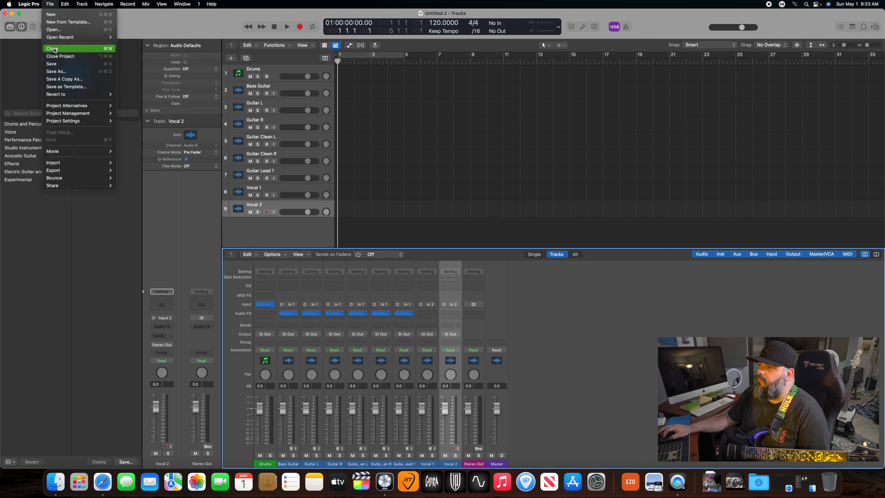
pyautogui.moveTo(87, 163)
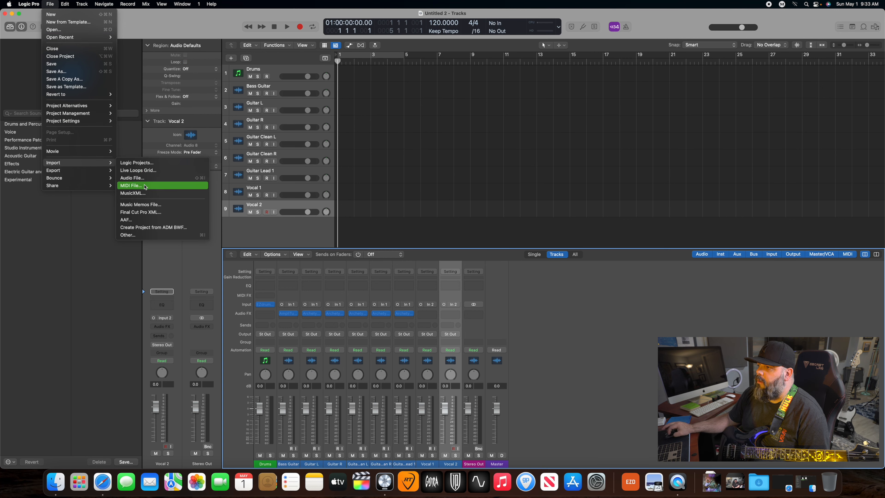
pyautogui.click(131, 185)
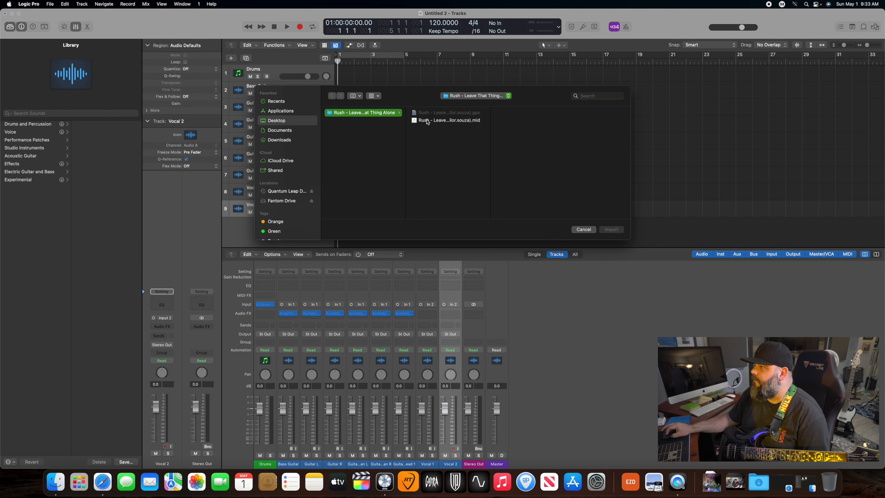
pyautogui.click(442, 121)
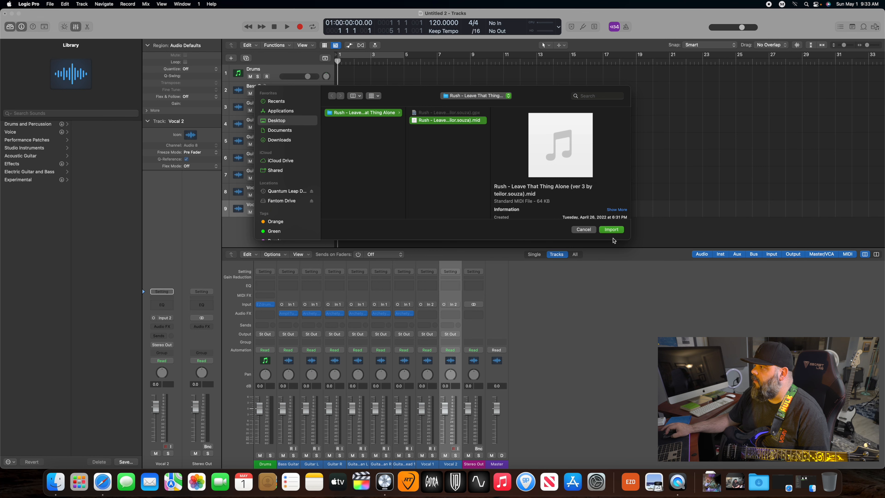
pyautogui.click(612, 230)
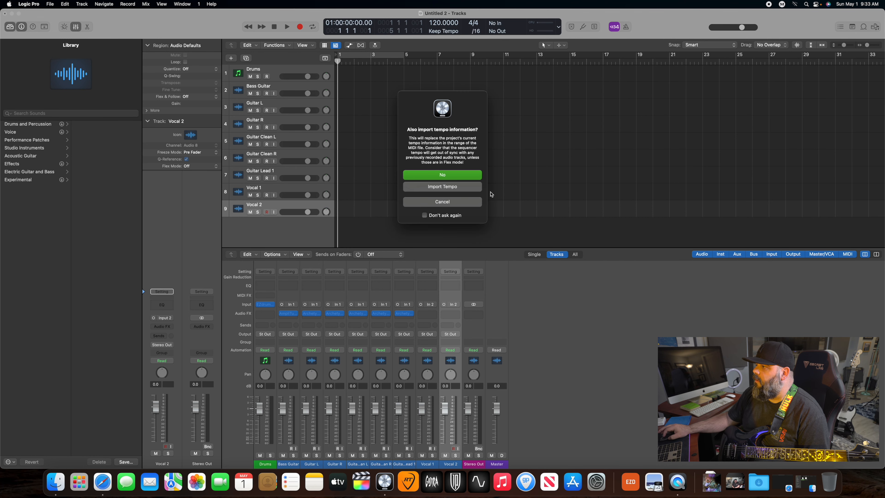
pyautogui.click(468, 190)
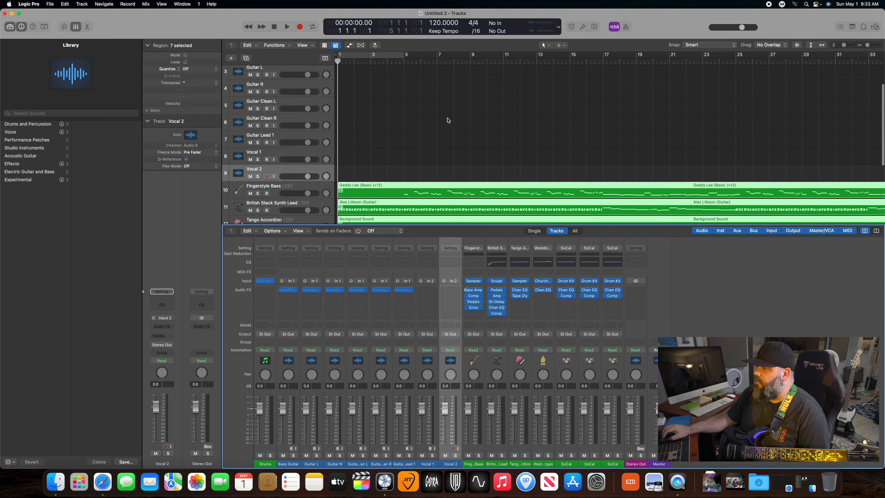
# - Play the opening bars of the imported MIDI regions and look over their tracks along the timeline
pyautogui.scroll(-3, 438, 107)
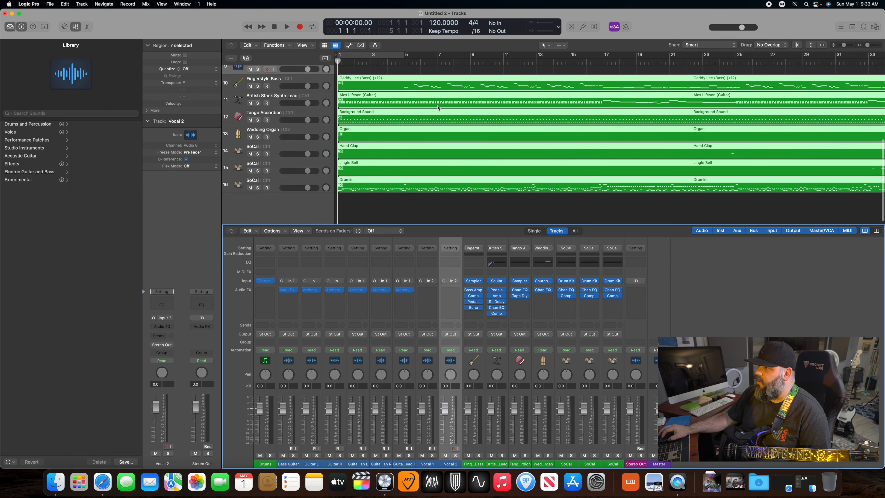
pyautogui.press('space')
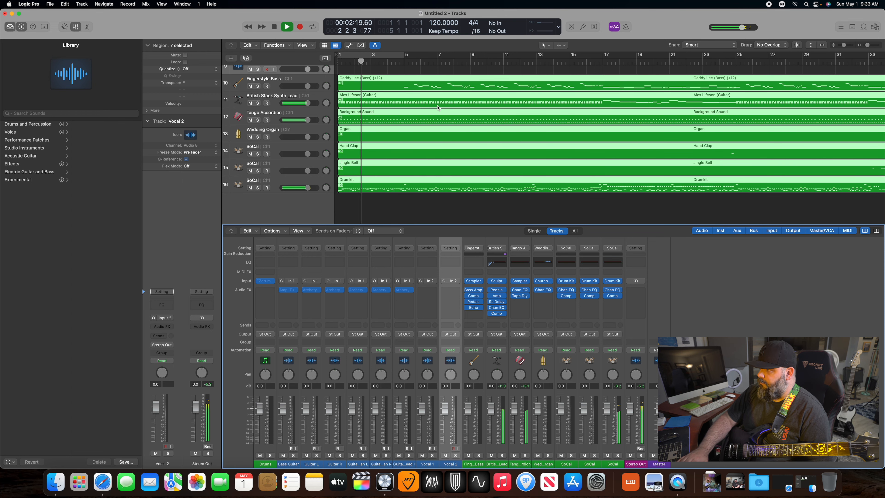
pyautogui.press('space')
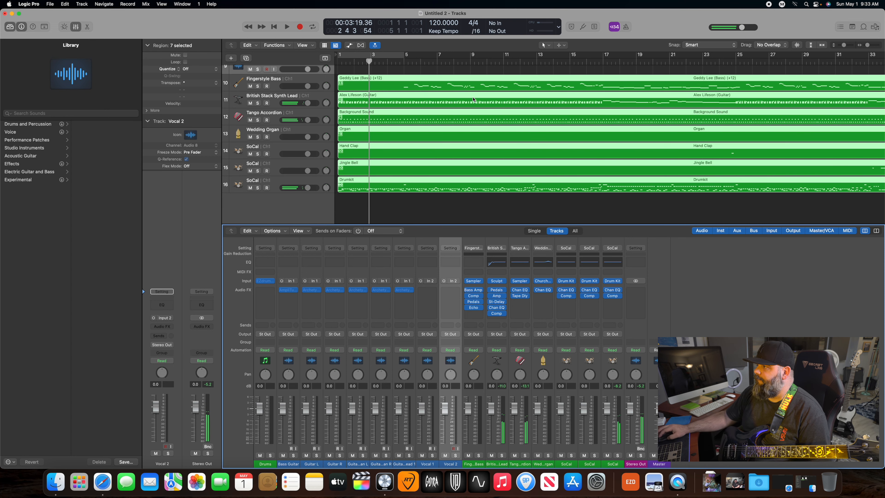
pyautogui.scroll(5, 473, 99)
pyautogui.scroll(-5, 473, 99)
pyautogui.hscroll(3, 473, 99)
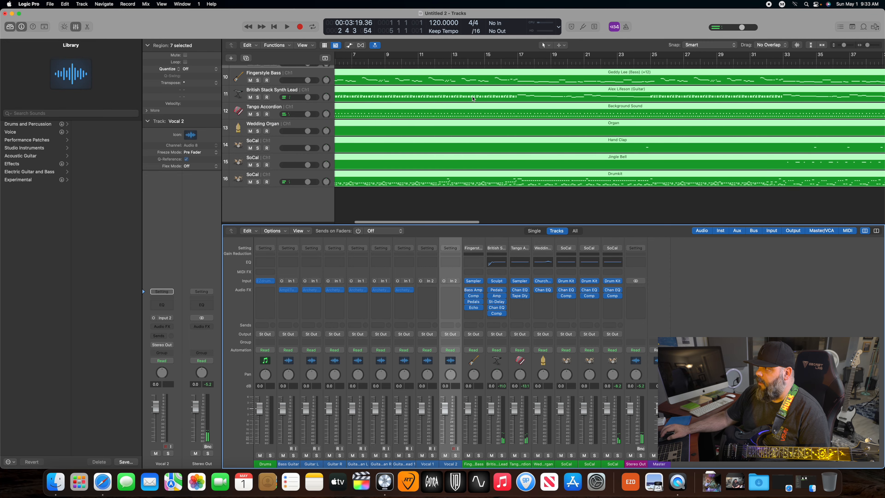
pyautogui.hscroll(-5, 416, 114)
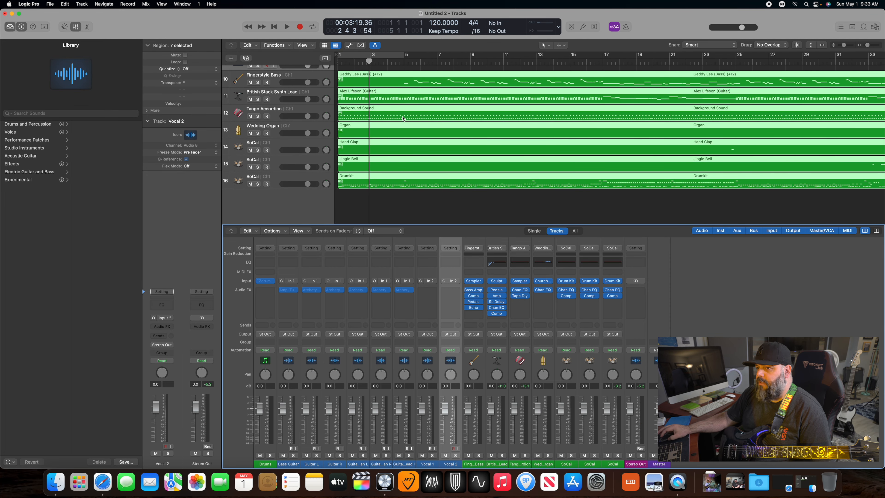
# - Apply the Fixed Velocity MIDI transform with a value of 123 to the notes in all the imported regions
pyautogui.rightClick(382, 113)
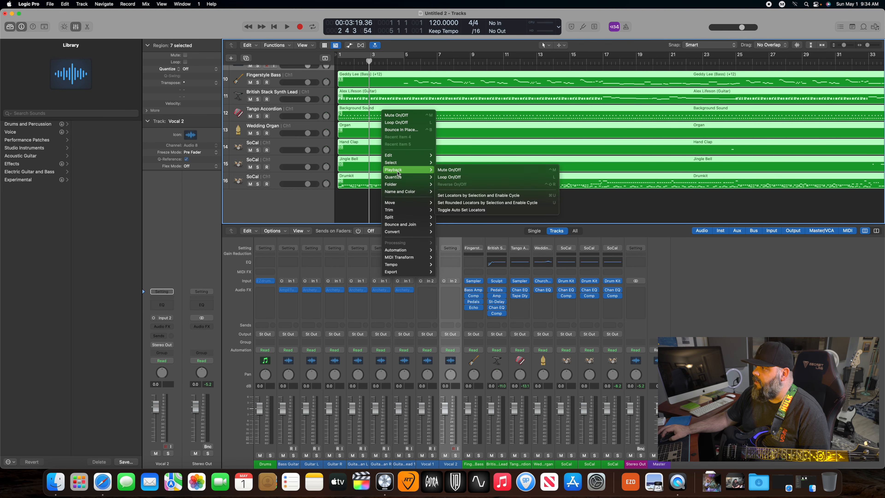
pyautogui.moveTo(409, 205)
pyautogui.moveTo(399, 267)
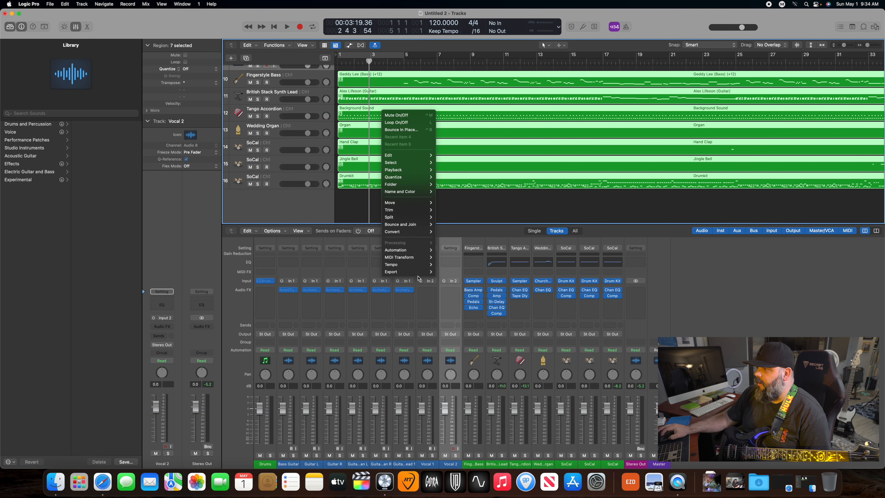
pyautogui.click(461, 258)
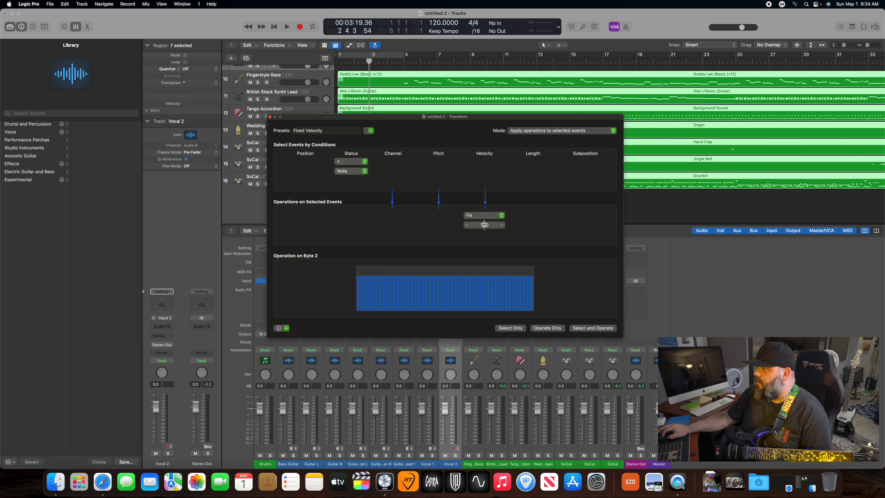
pyautogui.moveTo(484, 225); pyautogui.dragTo(485, 216)
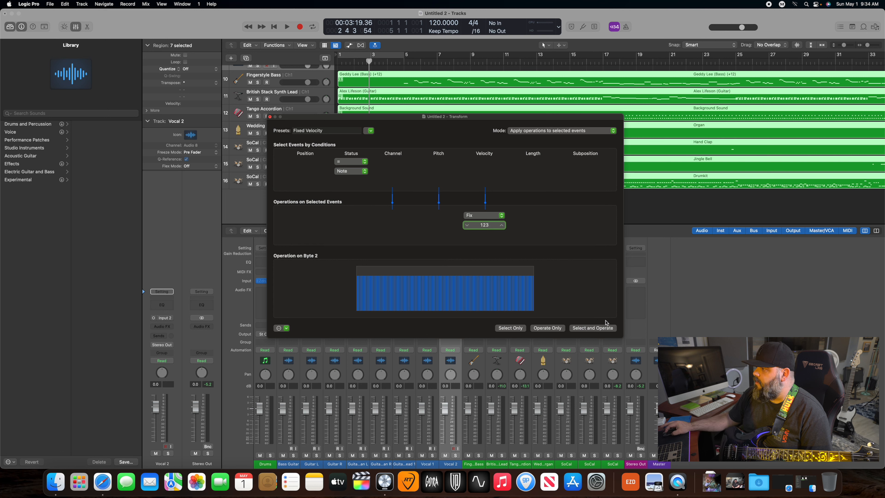
pyautogui.click(593, 328)
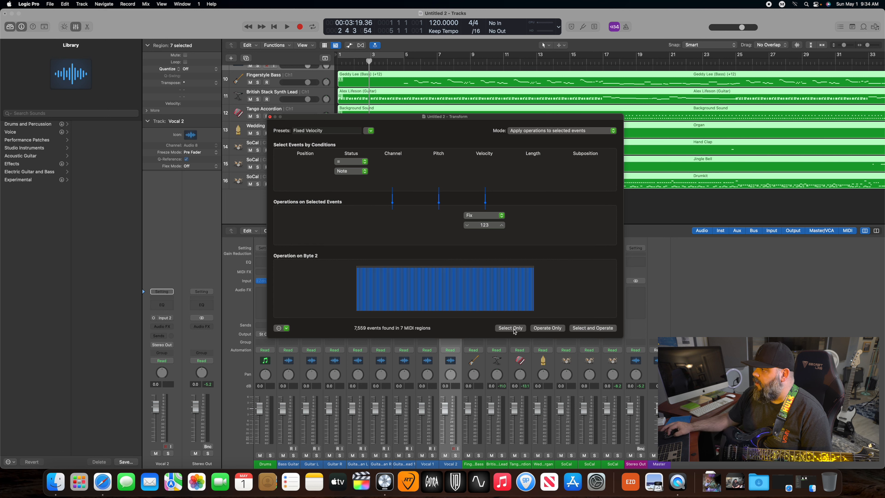
pyautogui.click(270, 118)
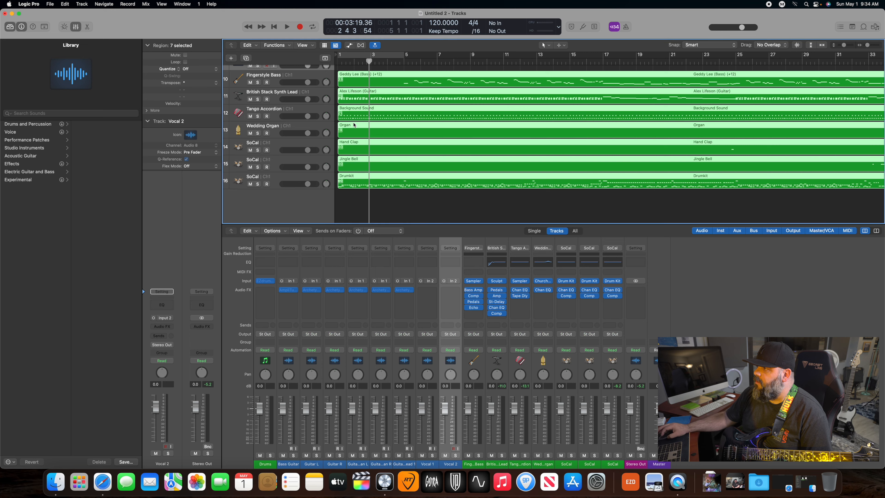
# - Move the SoCal track holding the Drumkit region to the top of the track list, and place that region on the Drums track
pyautogui.click(371, 204)
pyautogui.moveTo(295, 181); pyautogui.dragTo(290, 71)
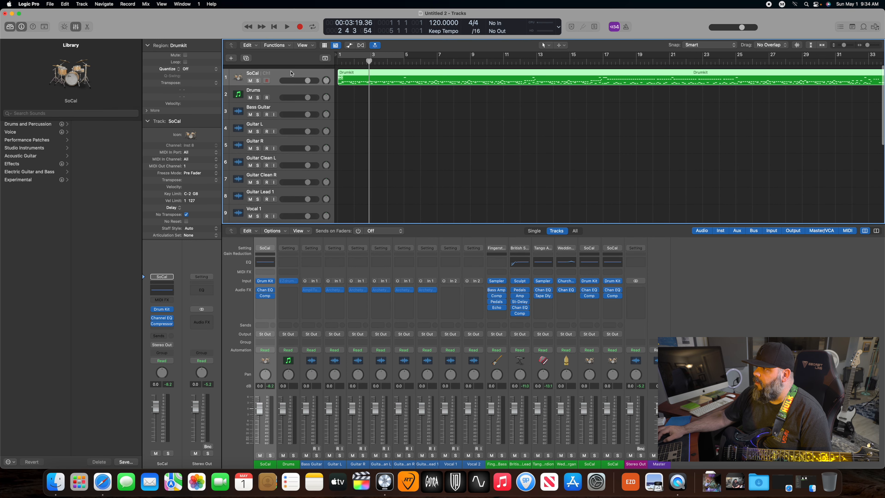
pyautogui.moveTo(354, 80); pyautogui.dragTo(346, 97)
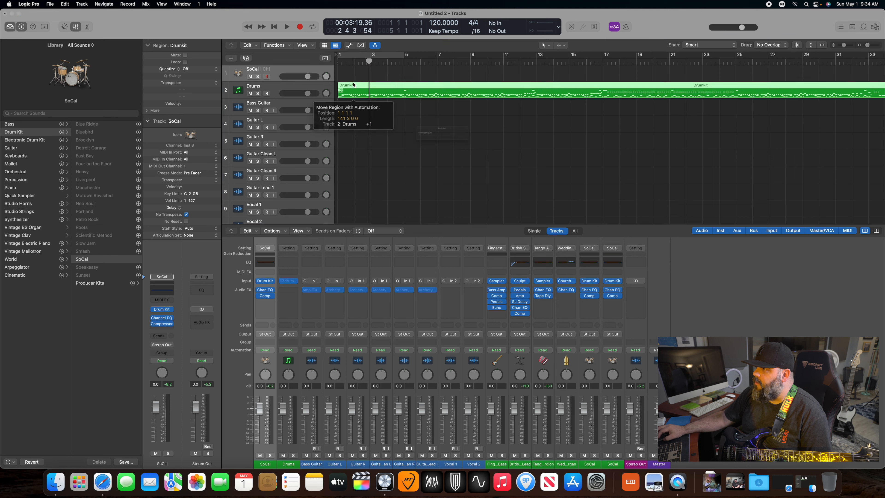
# - Delete the emptied SoCal track above Drums and select the Drumkit region
pyautogui.rightClick(279, 71)
pyautogui.click(310, 132)
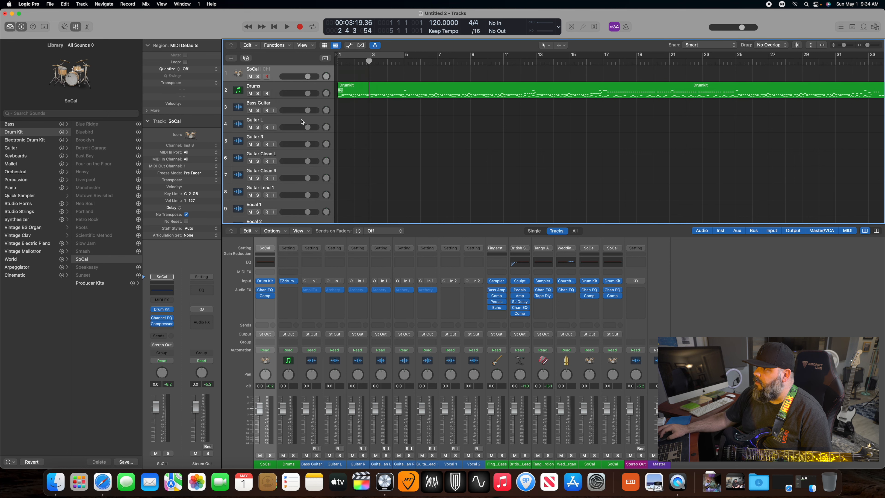
pyautogui.click(346, 74)
# - Play the song from the beginning, raise the Drums channel volume to 5.8 dB, and return the playhead to the start
pyautogui.click(273, 27)
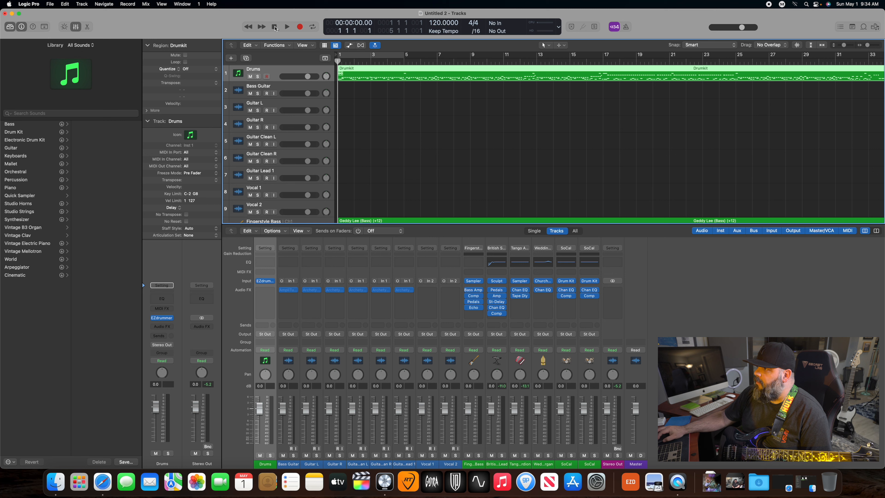
pyautogui.press('space')
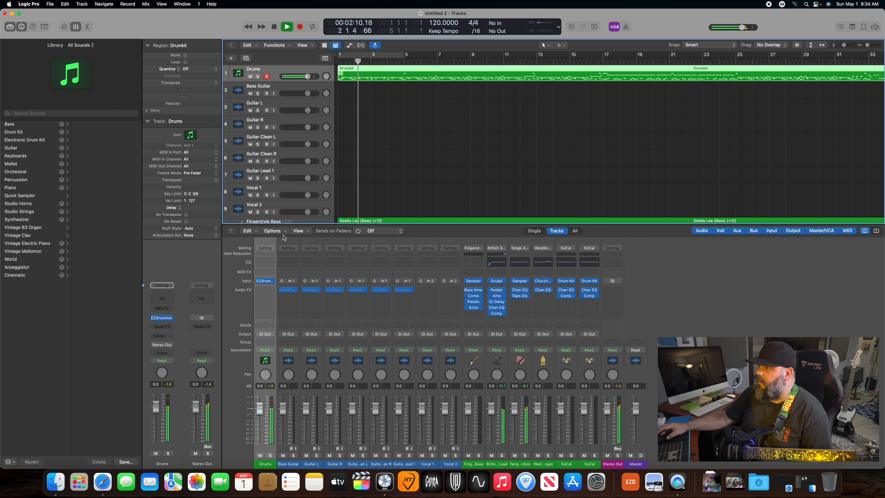
pyautogui.moveTo(260, 409); pyautogui.dragTo(259, 396)
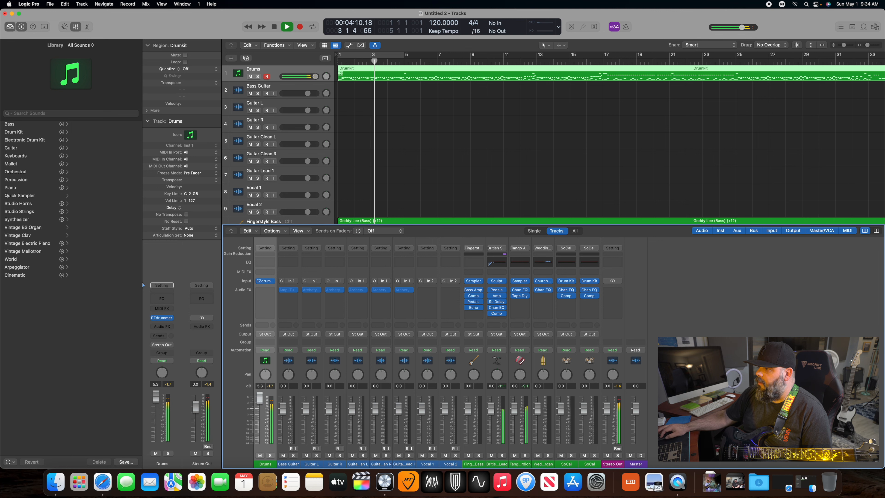
pyautogui.click(274, 27)
pyautogui.click(274, 27)
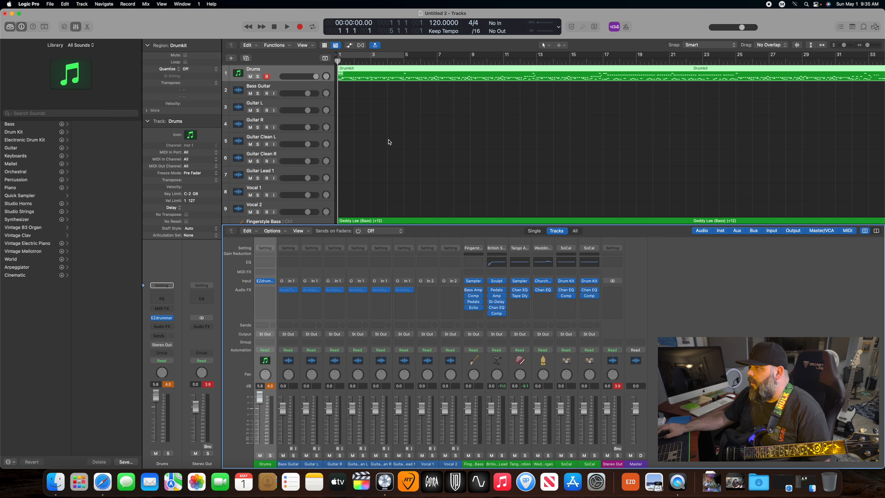
# - Audition the opening with the imported instruments and mute the British Stack Synth Lead track, with the playhead returned to the start
pyautogui.scroll(-1, 383, 136)
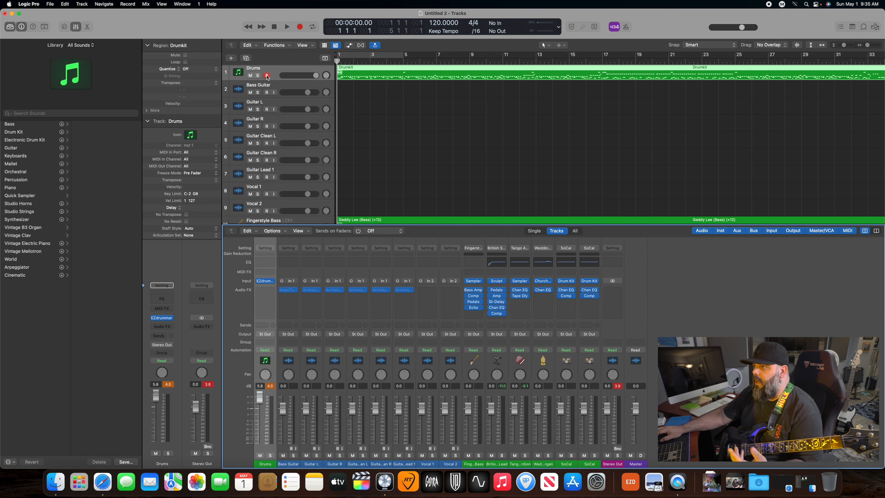
pyautogui.scroll(1, 390, 123)
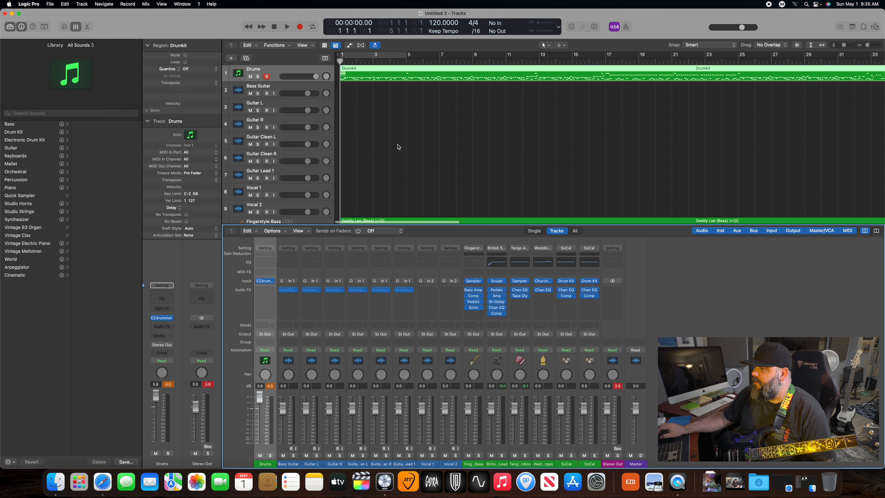
pyautogui.scroll(-3, 399, 147)
pyautogui.scroll(-4, 399, 147)
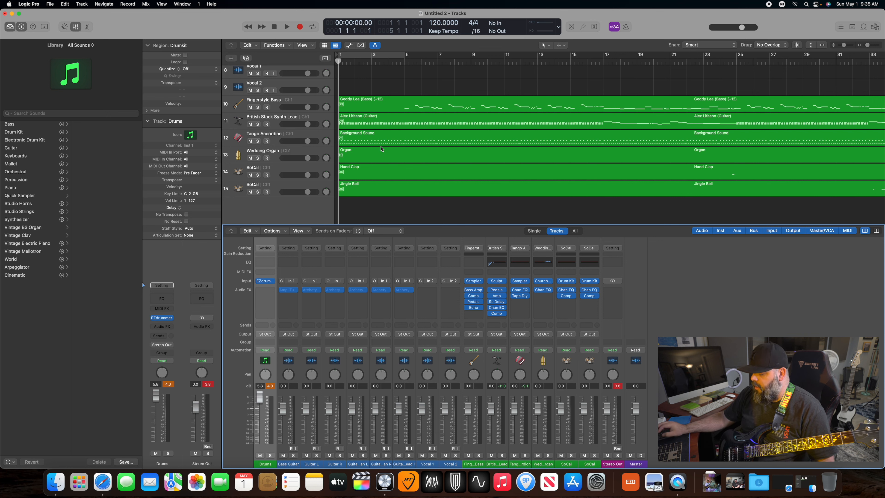
pyautogui.press('space')
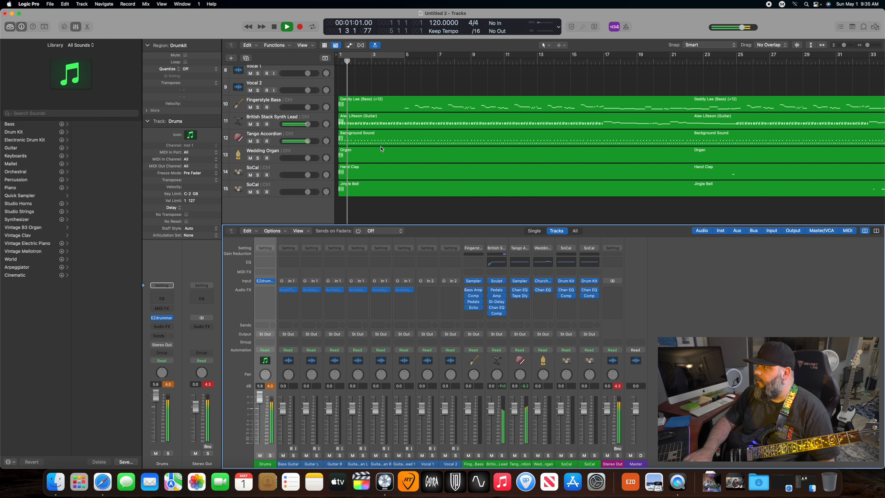
pyautogui.press('space')
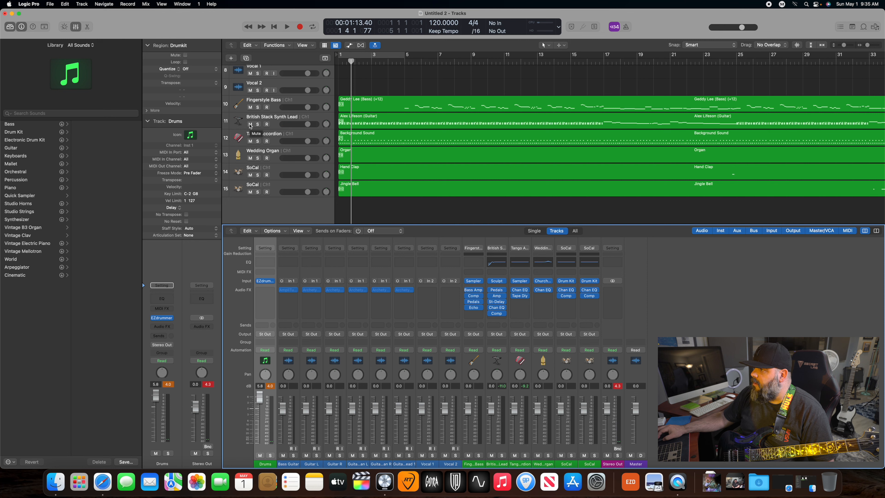
pyautogui.click(250, 125)
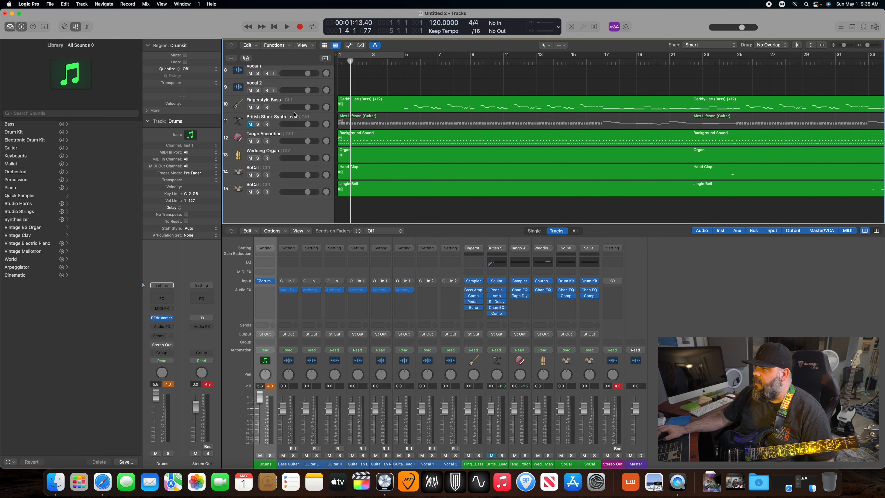
pyautogui.click(340, 62)
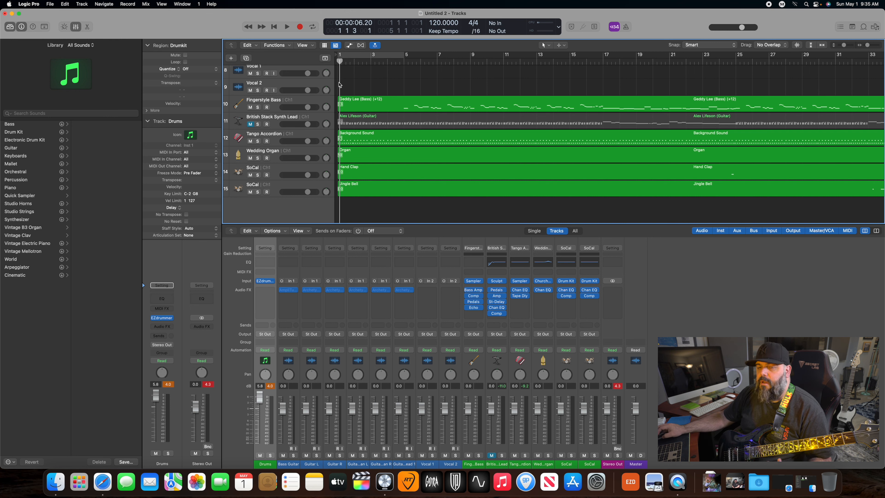
pyautogui.press('Return')
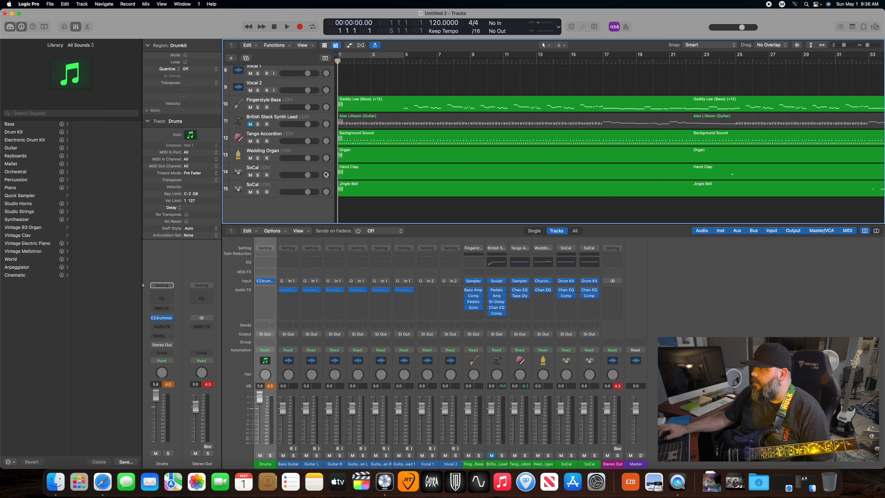
# - Play the song from about bar 47 to listen to the organ part's entrance
pyautogui.hscroll(15, 518, 178)
pyautogui.hscroll(2, 519, 179)
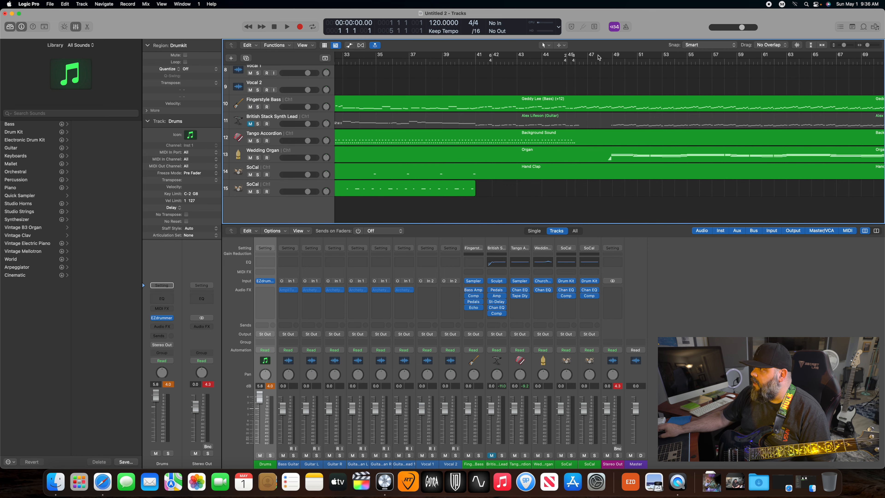
pyautogui.click(592, 61)
pyautogui.press('space')
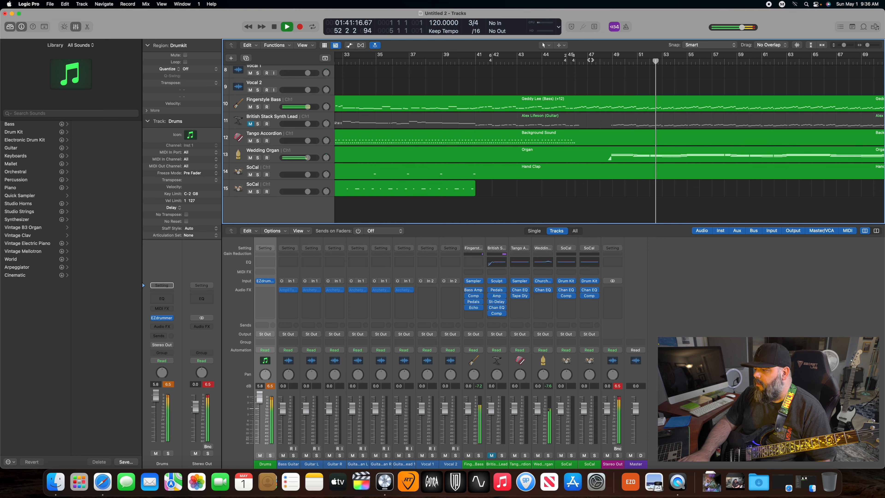
pyautogui.press('space')
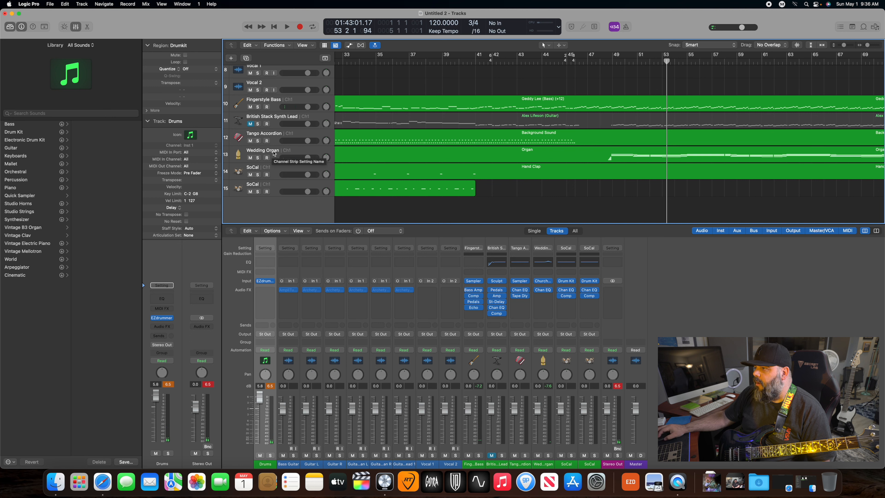
# - Change the Wedding Organ track's sound to Toccata Organ and play it back from about bar 47
pyautogui.click(274, 154)
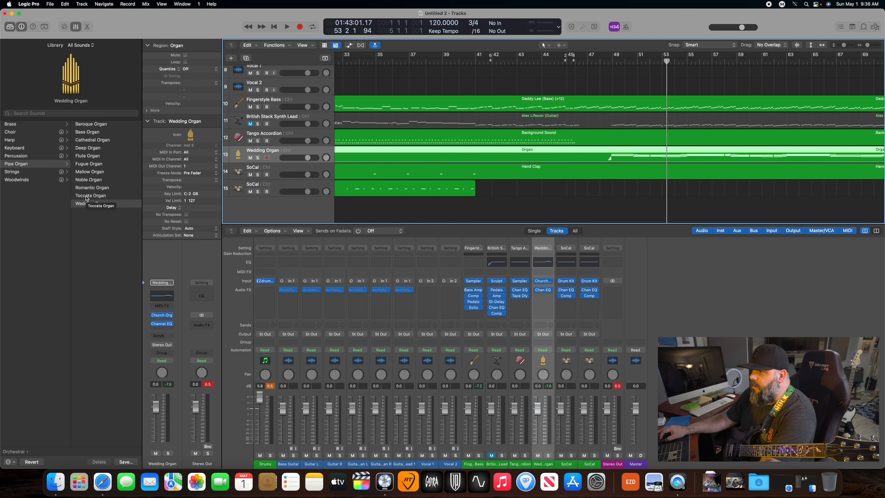
pyautogui.click(87, 197)
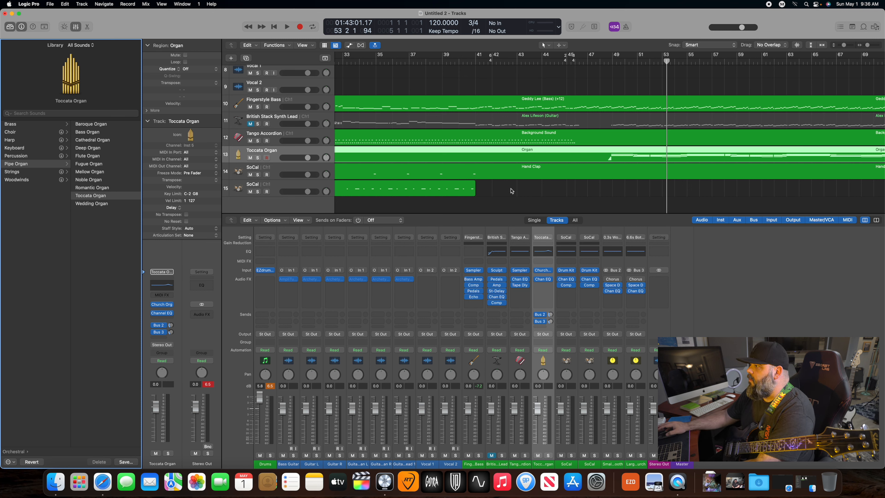
pyautogui.click(543, 195)
pyautogui.press('space')
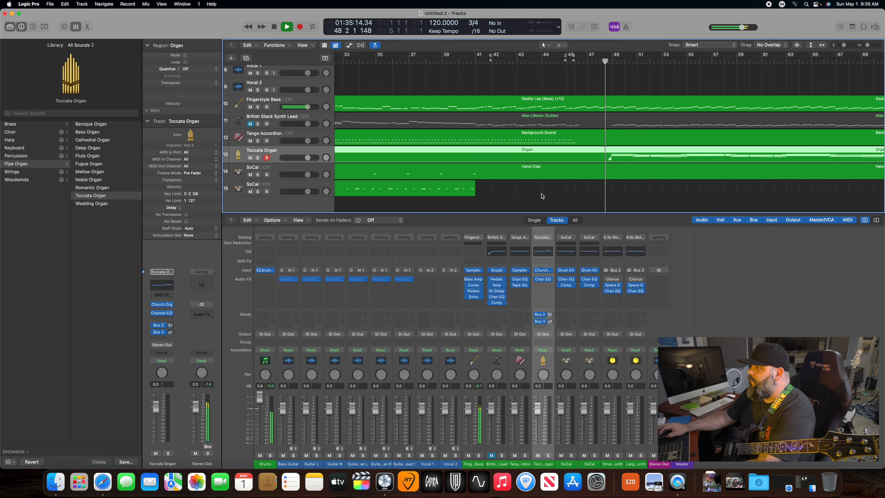